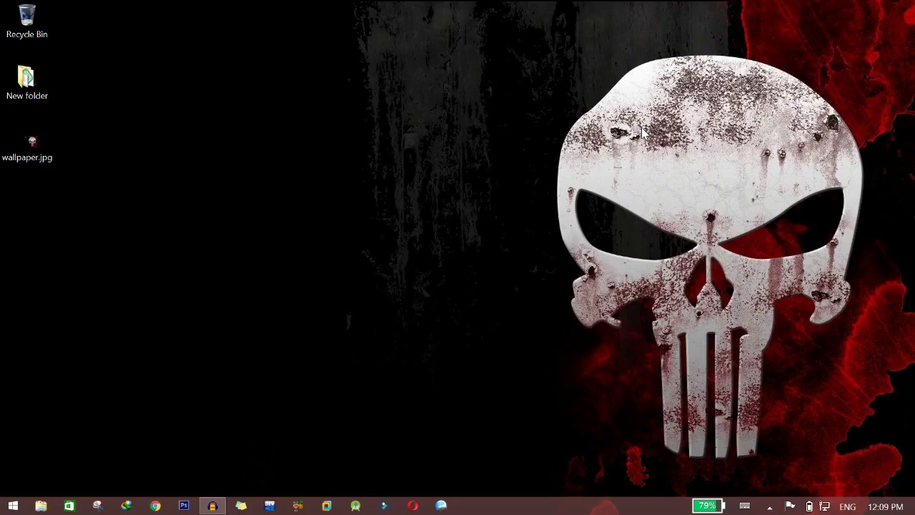
# Launch the Command Prompt through the Run dialog with the command cmd, and close its window
pyautogui.press('super+r')
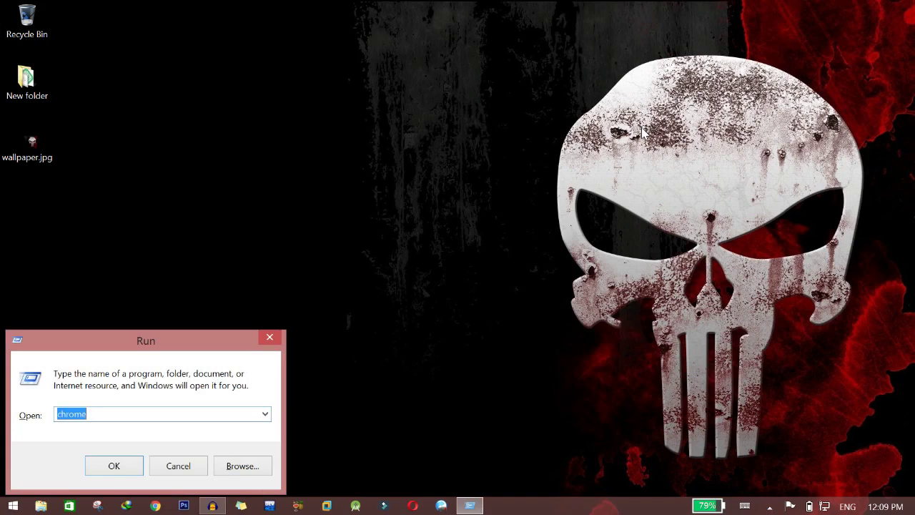
pyautogui.write('cmd')
pyautogui.press('Return')
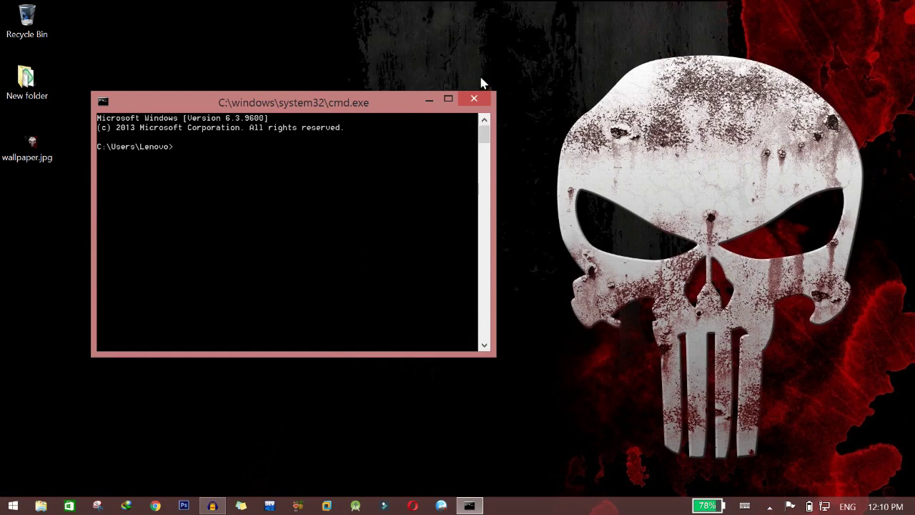
pyautogui.click(475, 98)
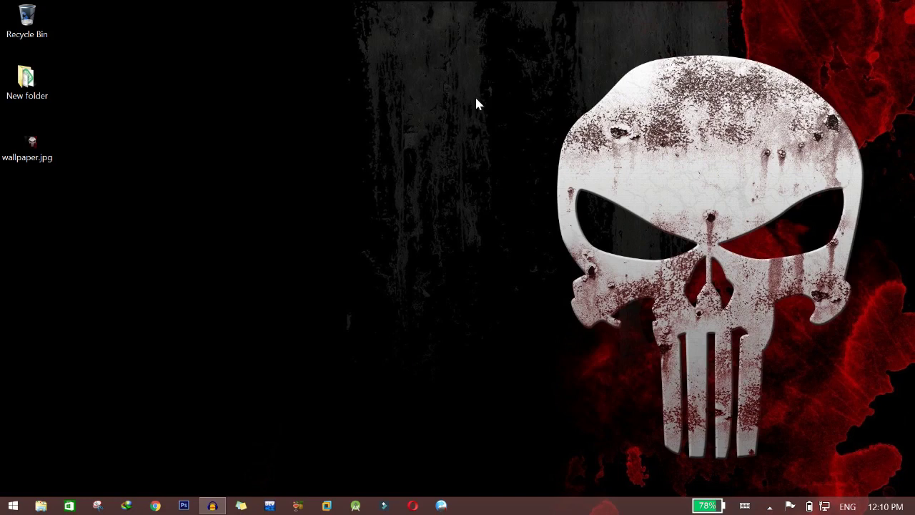
# Start a new desktop shortcut and browse for its target down to Program Files (x86) on the C: drive
pyautogui.rightClick(477, 99)
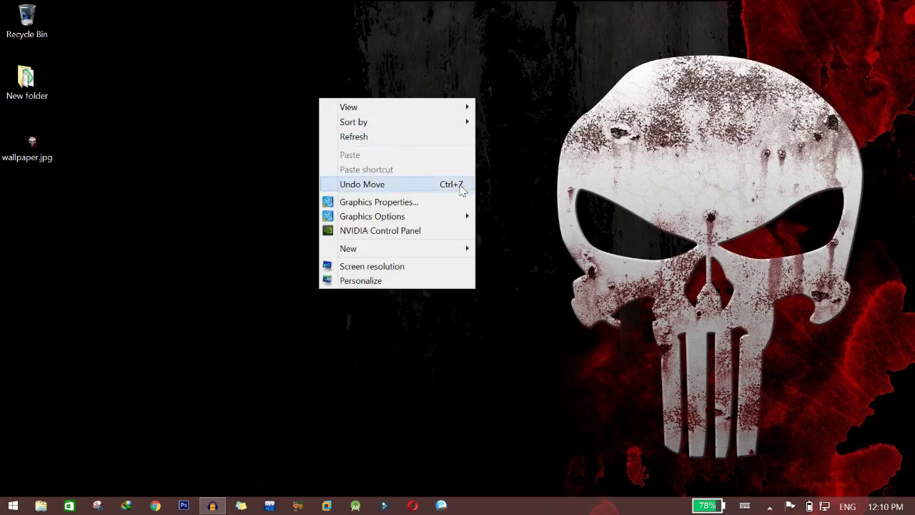
pyautogui.moveTo(459, 251)
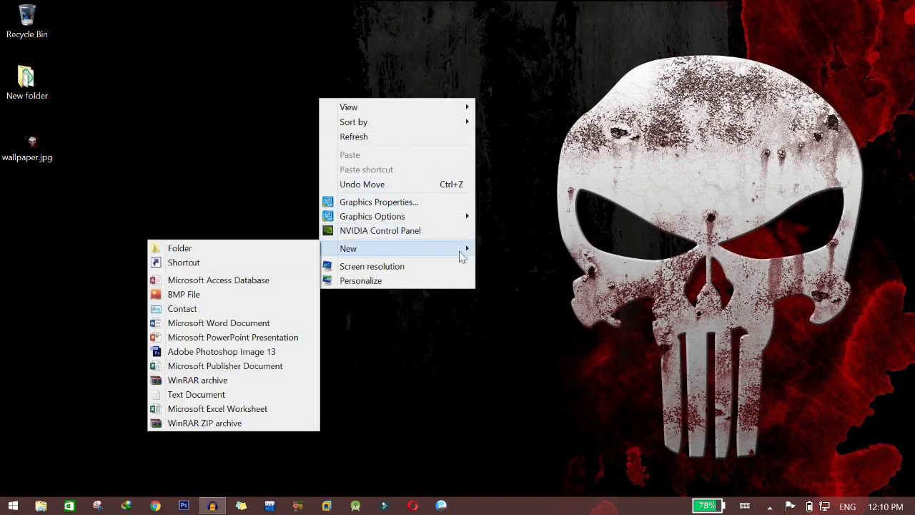
pyautogui.click(295, 263)
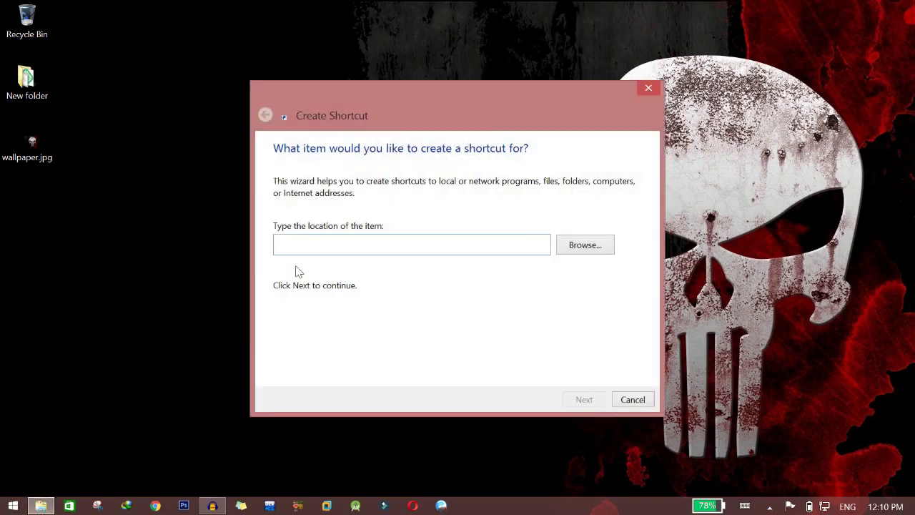
pyautogui.click(591, 244)
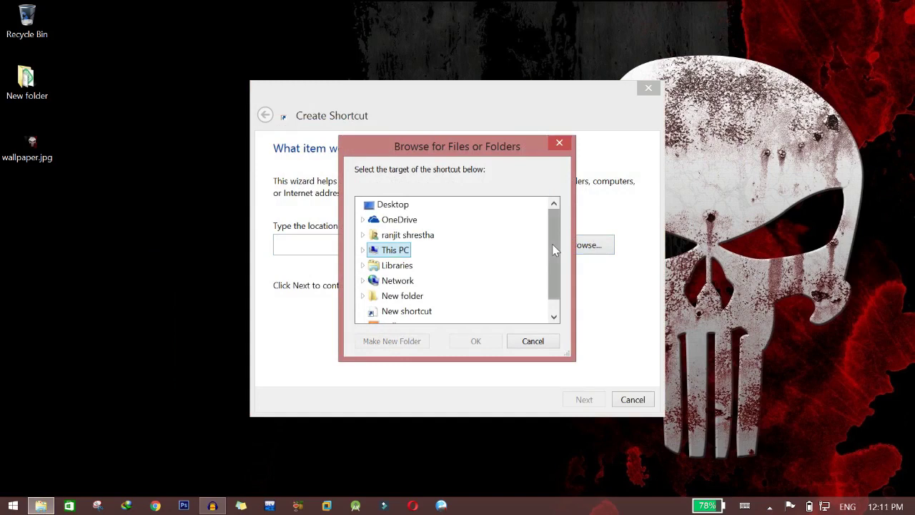
pyautogui.click(362, 250)
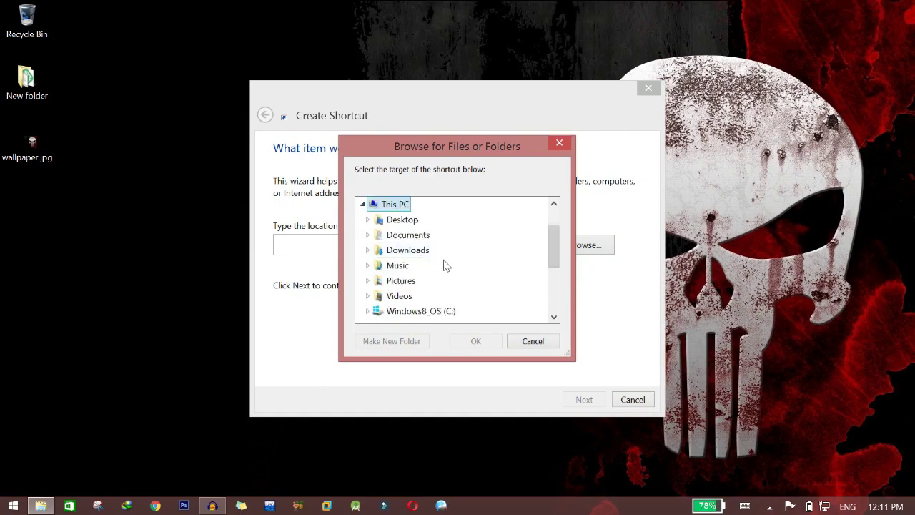
pyautogui.moveTo(553, 250); pyautogui.dragTo(553, 271)
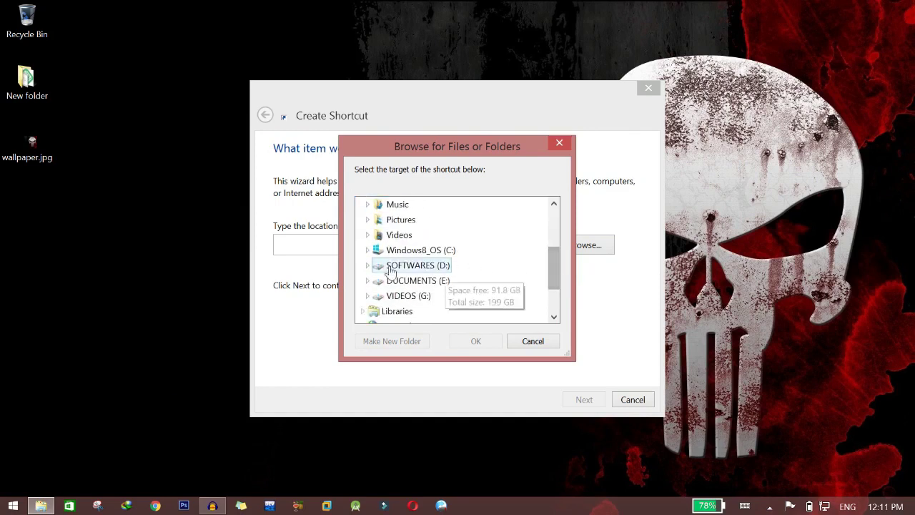
pyautogui.click(368, 249)
pyautogui.moveTo(550, 250); pyautogui.dragTo(551, 259)
pyautogui.click(373, 295)
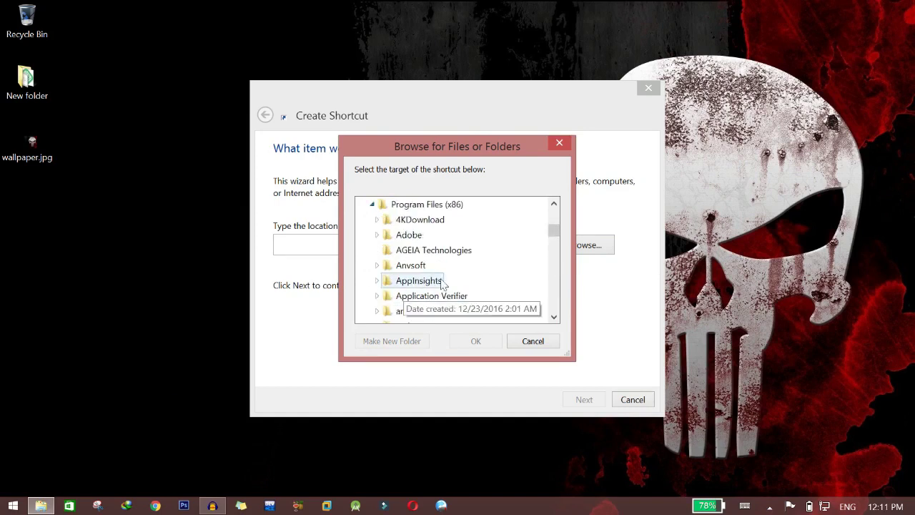
# Choose chrome.exe in the Google Chrome Application folder under Program Files (x86) as the shortcut's target
pyautogui.moveTo(553, 232); pyautogui.dragTo(554, 242)
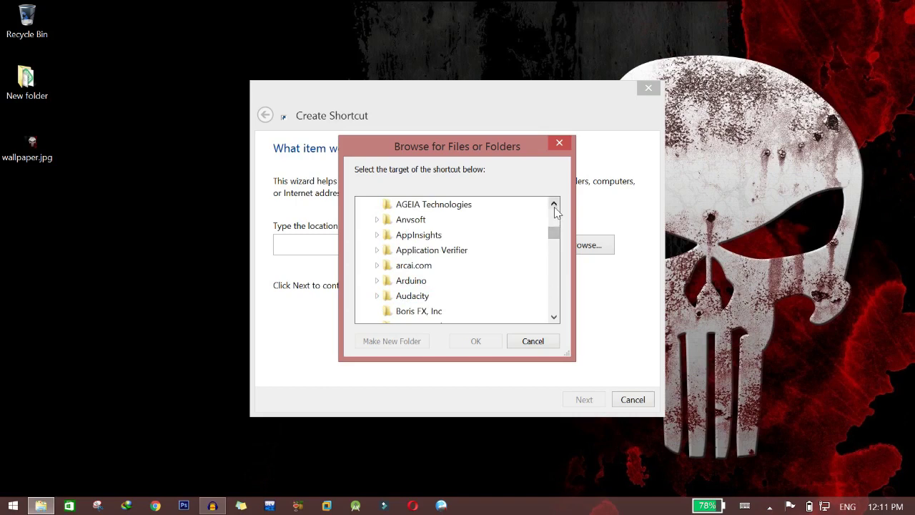
pyautogui.click(554, 318)
pyautogui.click(554, 318)
pyautogui.click(555, 317)
pyautogui.click(554, 317)
pyautogui.click(554, 317)
pyautogui.click(555, 318)
pyautogui.click(554, 317)
pyautogui.click(554, 318)
pyautogui.click(378, 296)
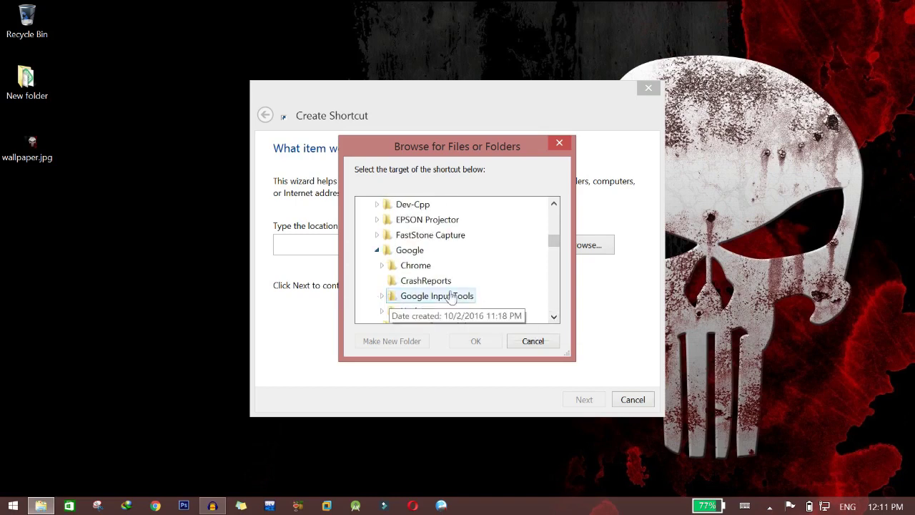
pyautogui.click(383, 265)
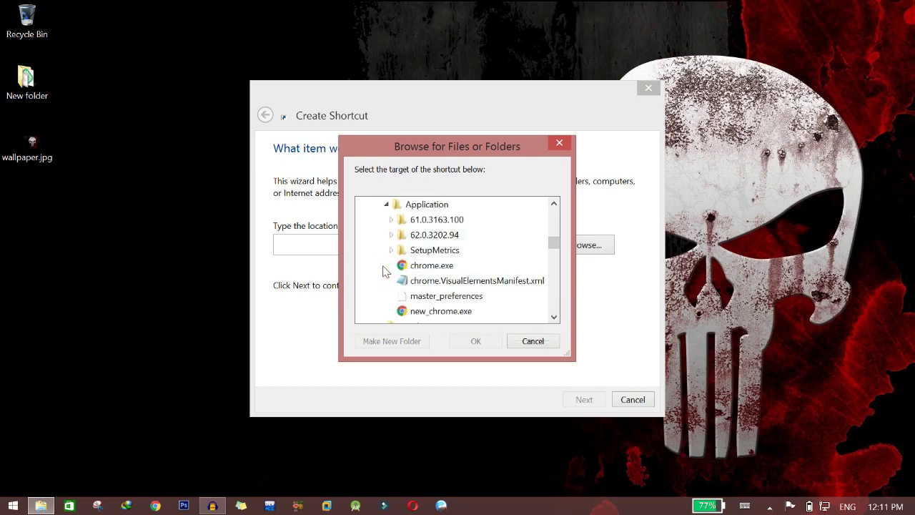
pyautogui.click(433, 267)
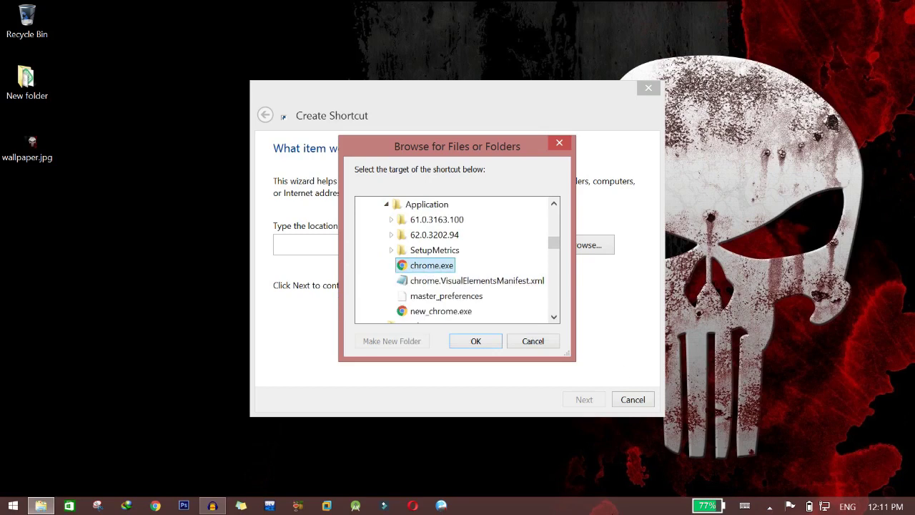
pyautogui.click(480, 342)
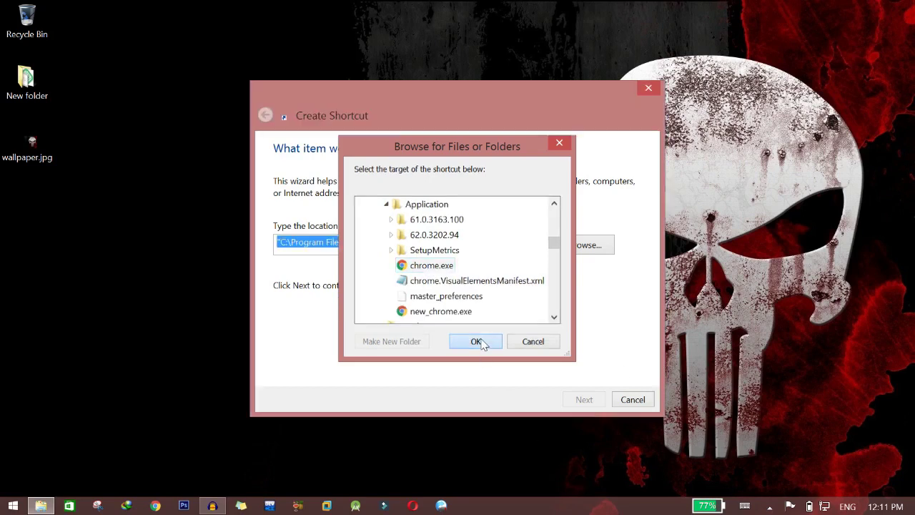
# Name the shortcut chrome, without the .exe extension, and finish creating it on the desktop
pyautogui.click(591, 401)
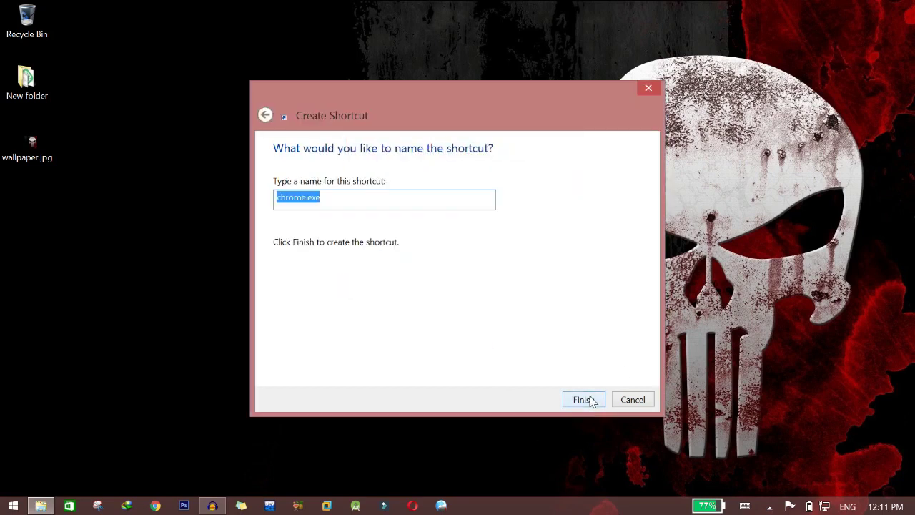
pyautogui.click(377, 204)
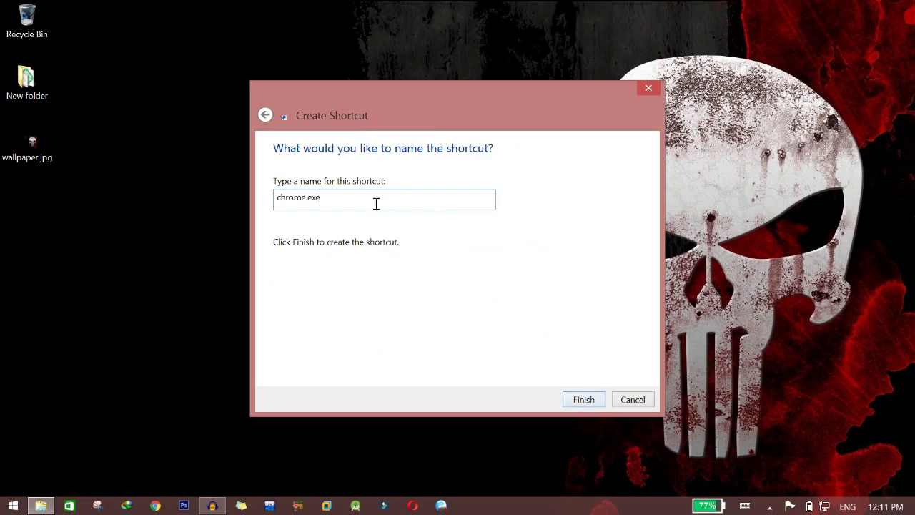
pyautogui.press('BackSpace')
pyautogui.press('BackSpace')
pyautogui.press('BackSpace')
pyautogui.press('BackSpace')
pyautogui.click(579, 399)
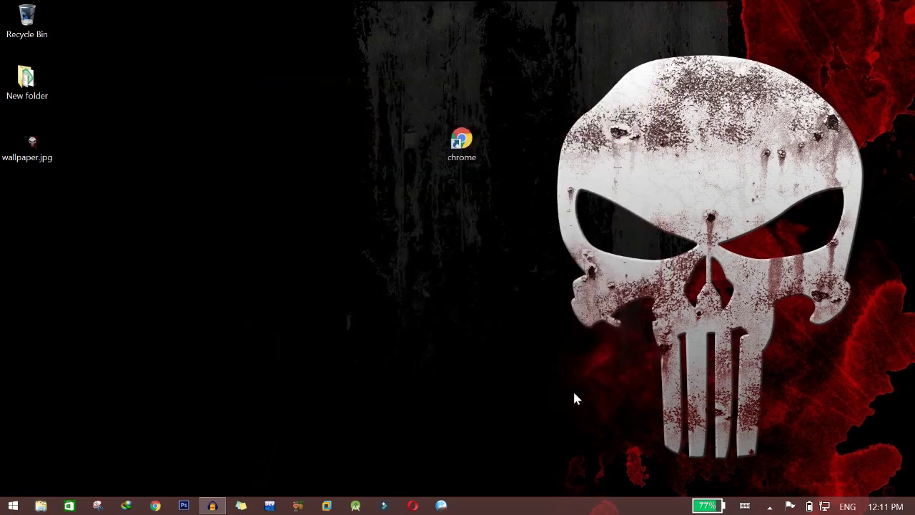
# Copy the chrome shortcut from the desktop
pyautogui.click(472, 143)
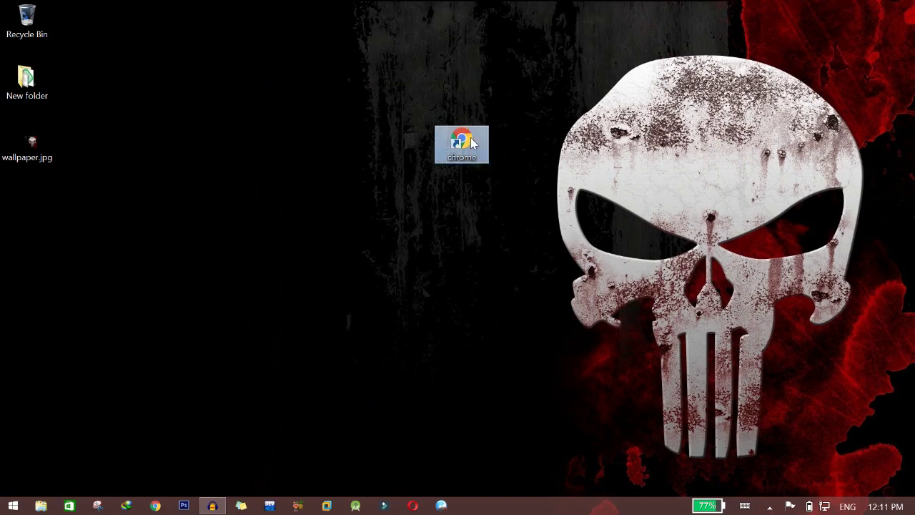
pyautogui.doubleClick(472, 143)
pyautogui.click(351, 351)
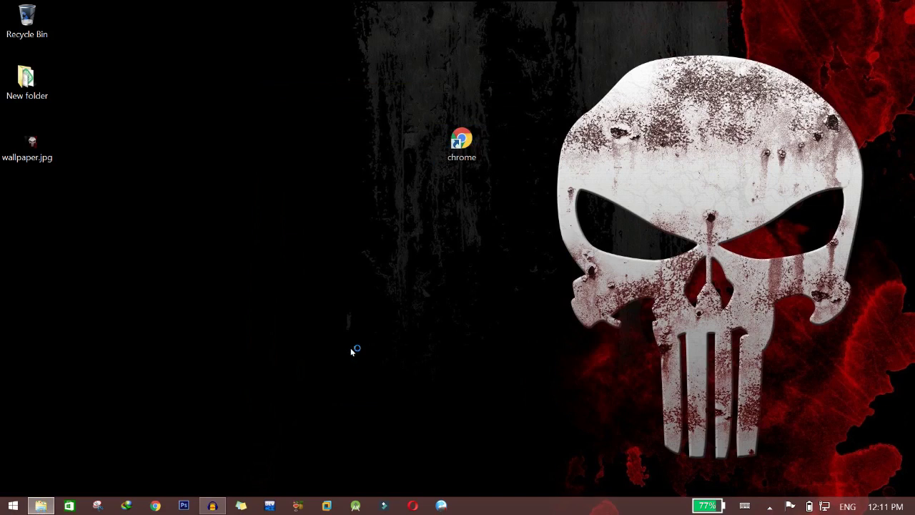
# Open the Windows folder on the C: drive in File Explorer
pyautogui.press('super+e')
pyautogui.press('Down')
pyautogui.press('Down')
pyautogui.press('Down')
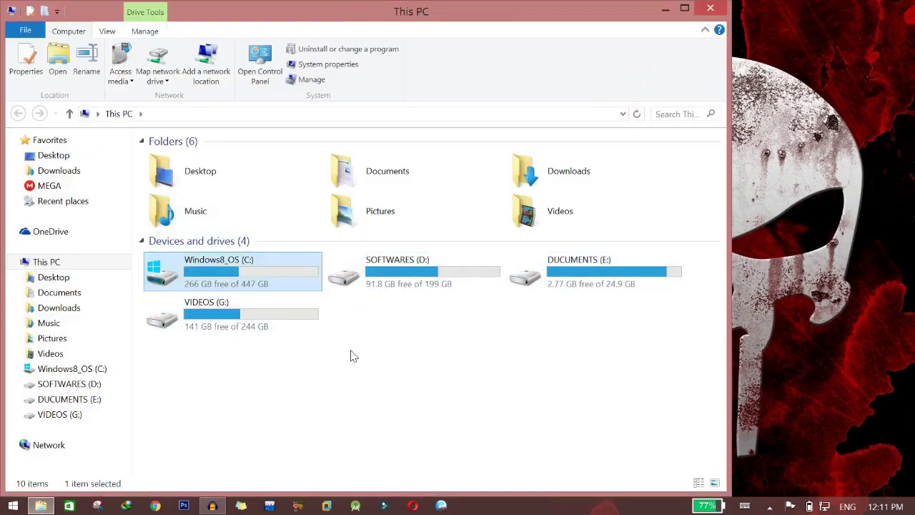
pyautogui.press('Return')
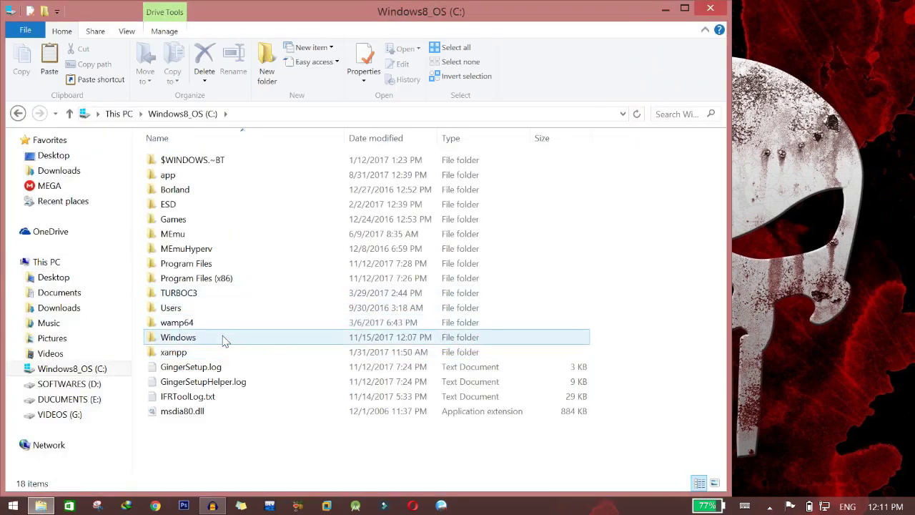
pyautogui.doubleClick(223, 340)
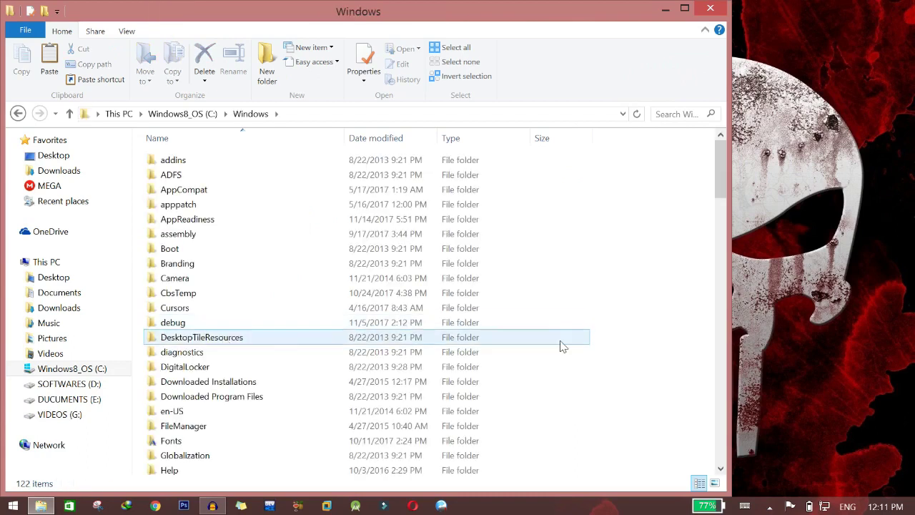
# Paste the chrome shortcut into the Windows folder with administrator permission, and close the File Explorer window
pyautogui.rightClick(656, 385)
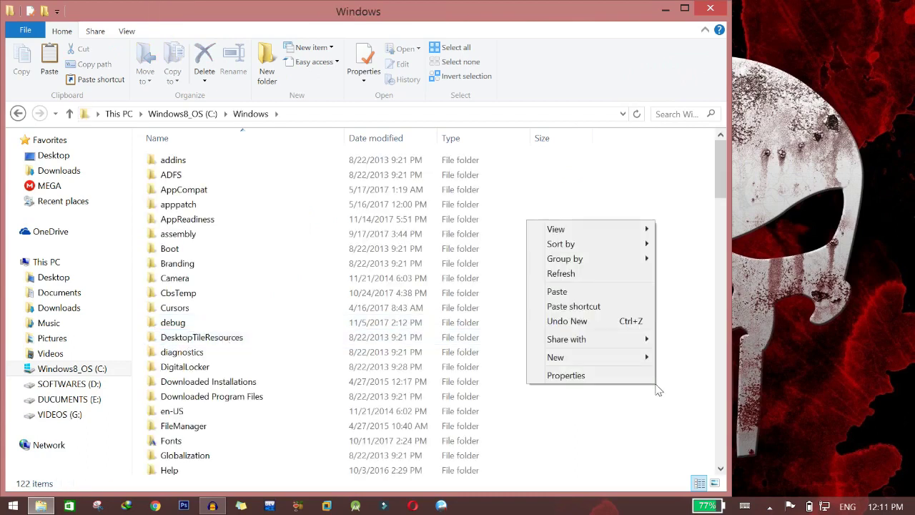
pyautogui.click(592, 294)
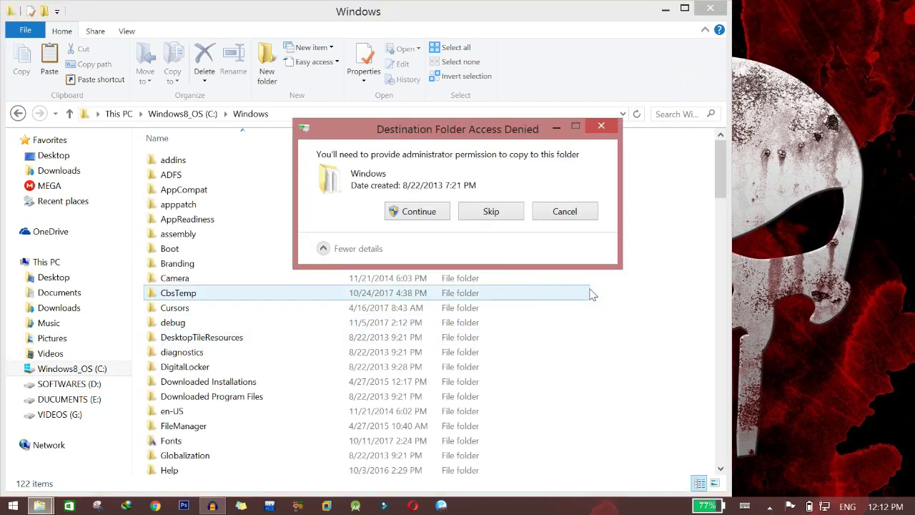
pyautogui.click(419, 215)
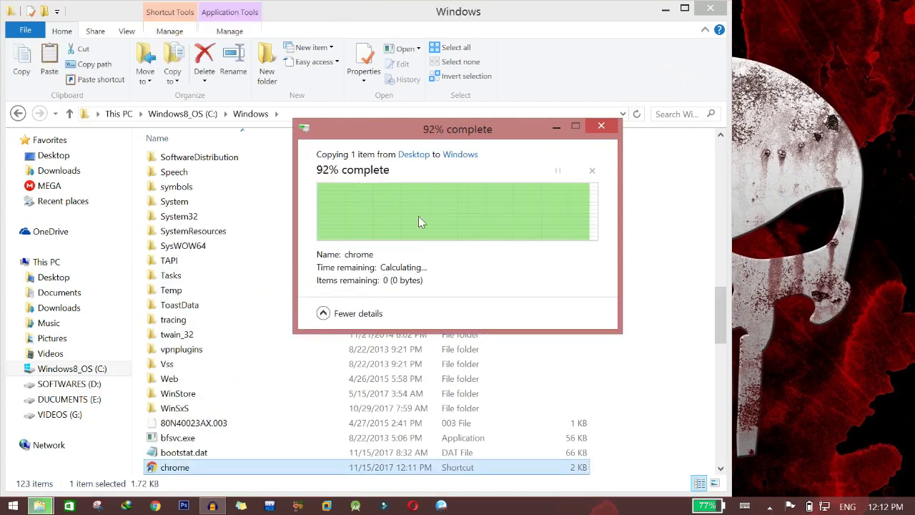
pyautogui.click(710, 8)
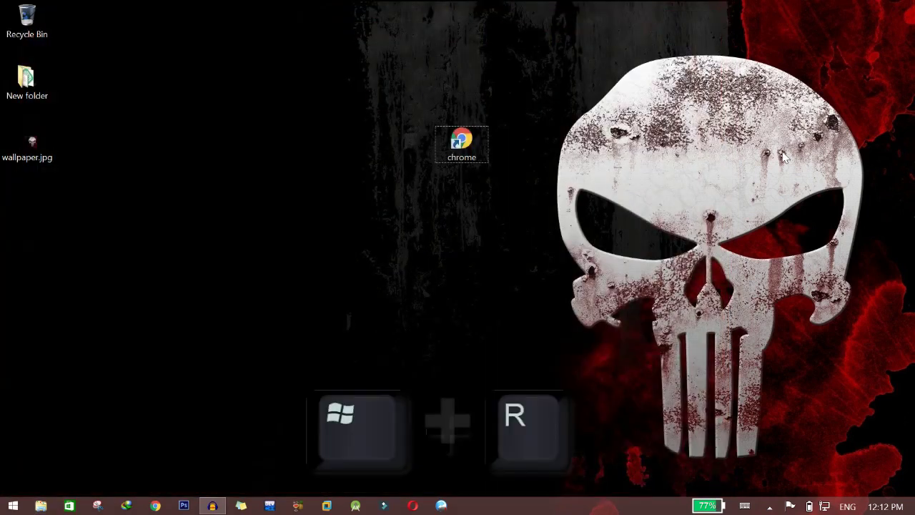
# Test the shortcut by launching Chrome through the Run dialog with the command chrome, and close the browser
pyautogui.press('super+r')
pyautogui.write('c')
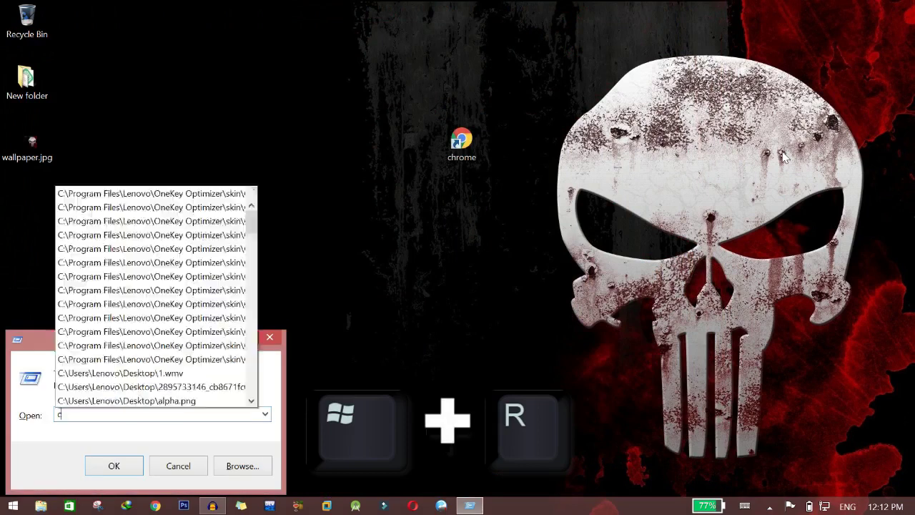
pyautogui.write('hrome')
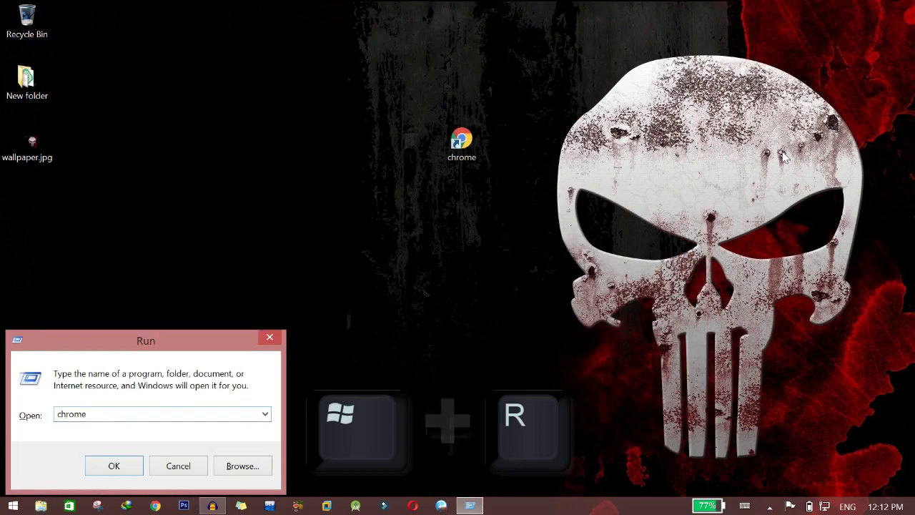
pyautogui.press('Return')
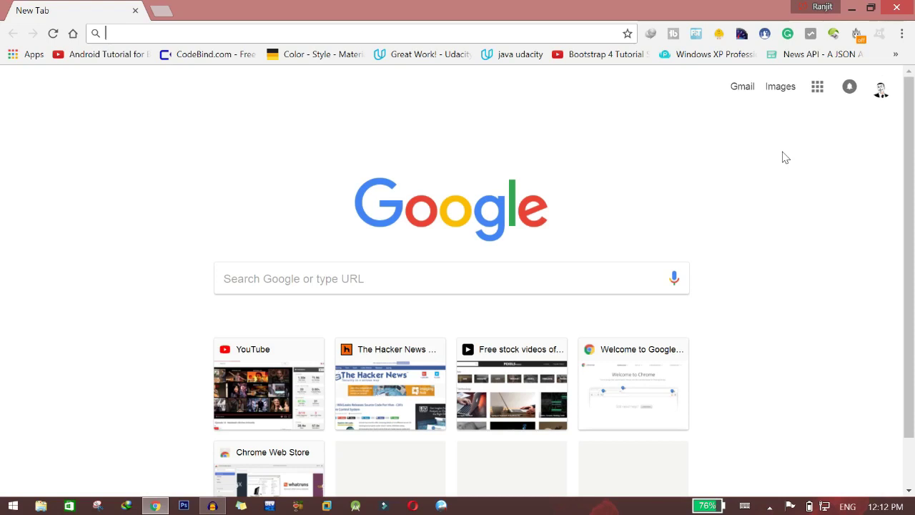
pyautogui.click(909, 6)
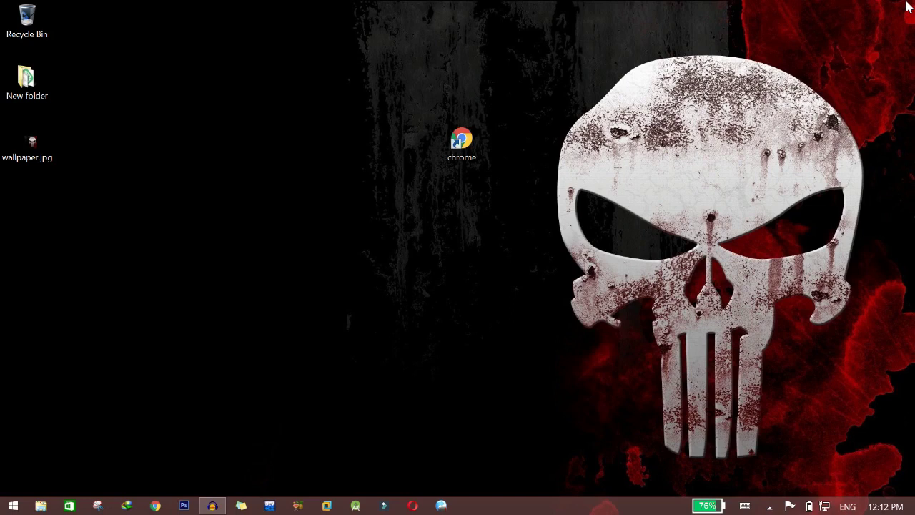
# Start a new desktop shortcut and select the hacking folder on the VIDEOS (G:) drive as its target
pyautogui.rightClick(499, 247)
pyautogui.moveTo(443, 389)
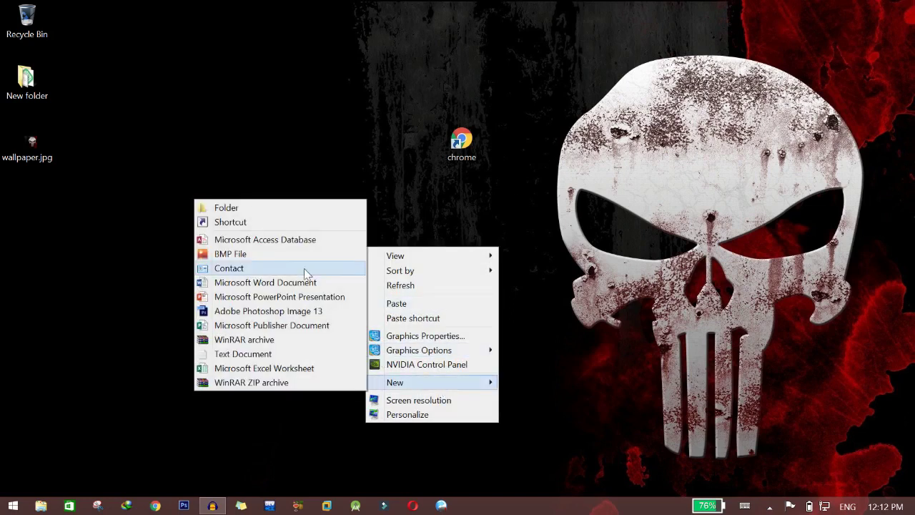
pyautogui.click(293, 223)
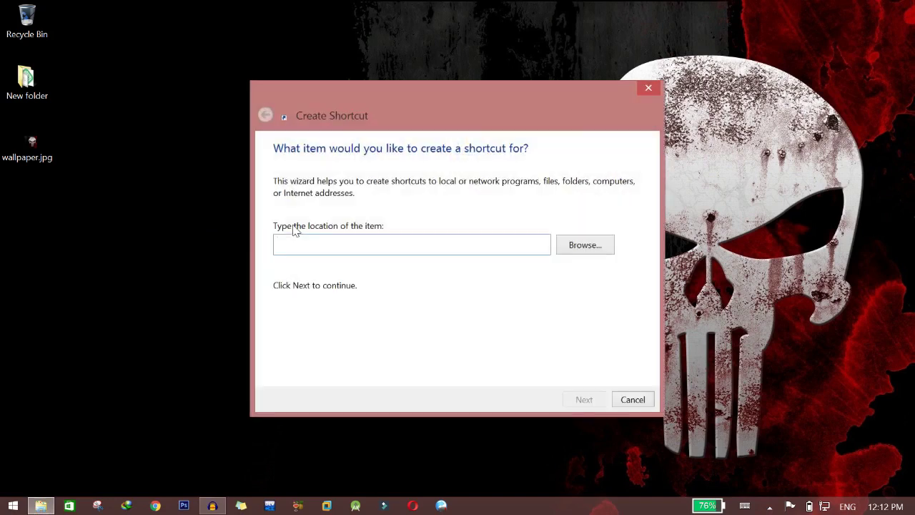
pyautogui.click(565, 249)
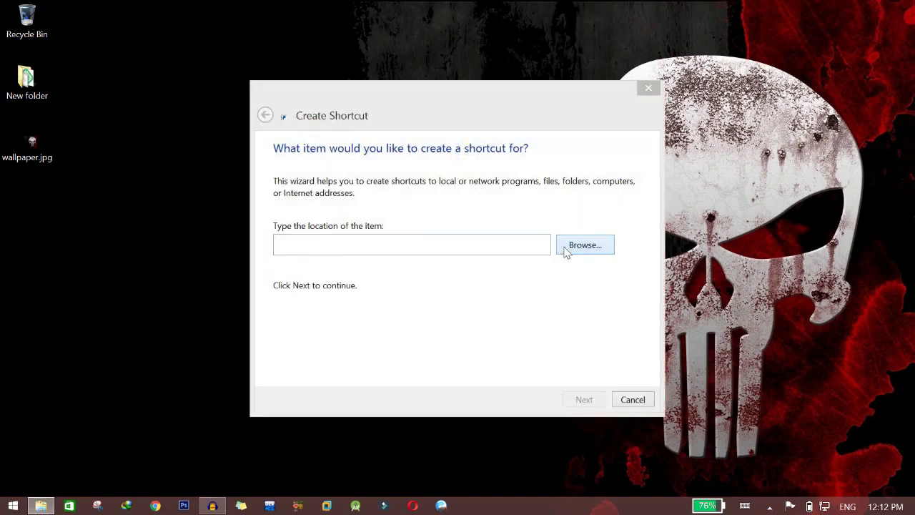
pyautogui.click(363, 250)
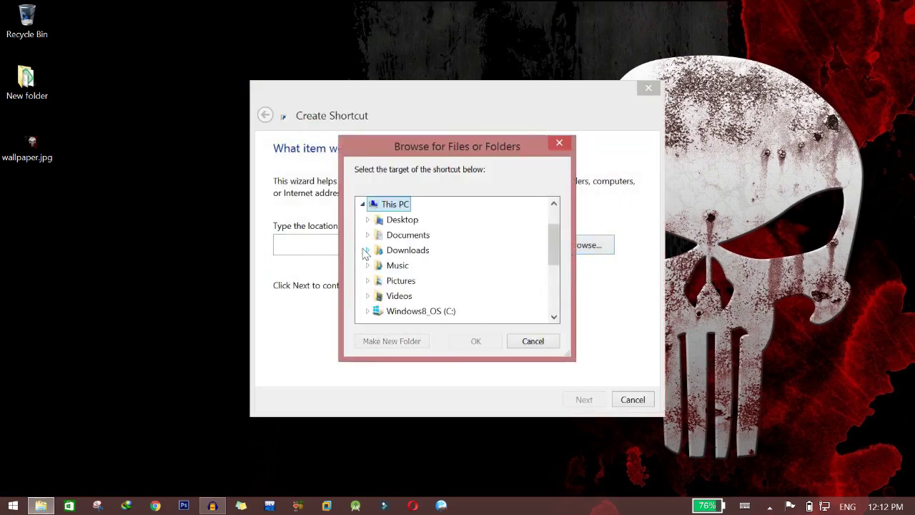
pyautogui.moveTo(550, 256); pyautogui.dragTo(552, 290)
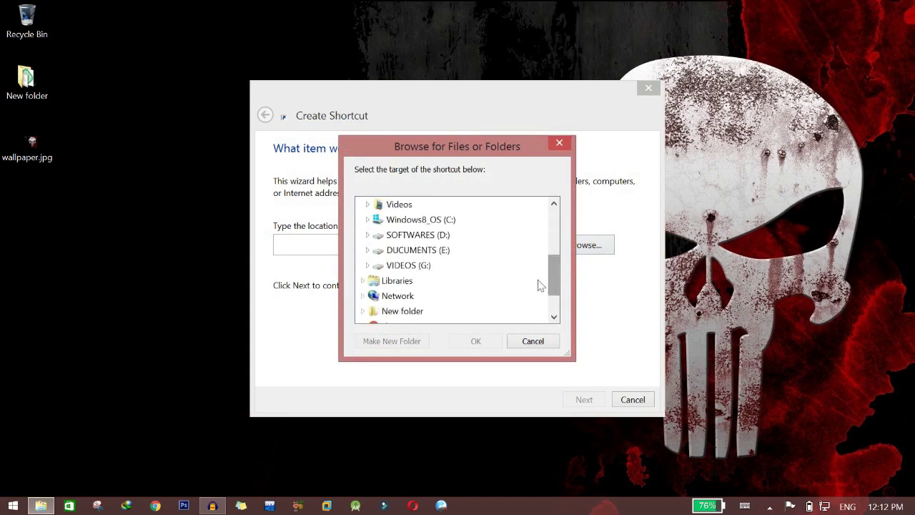
pyautogui.click(367, 265)
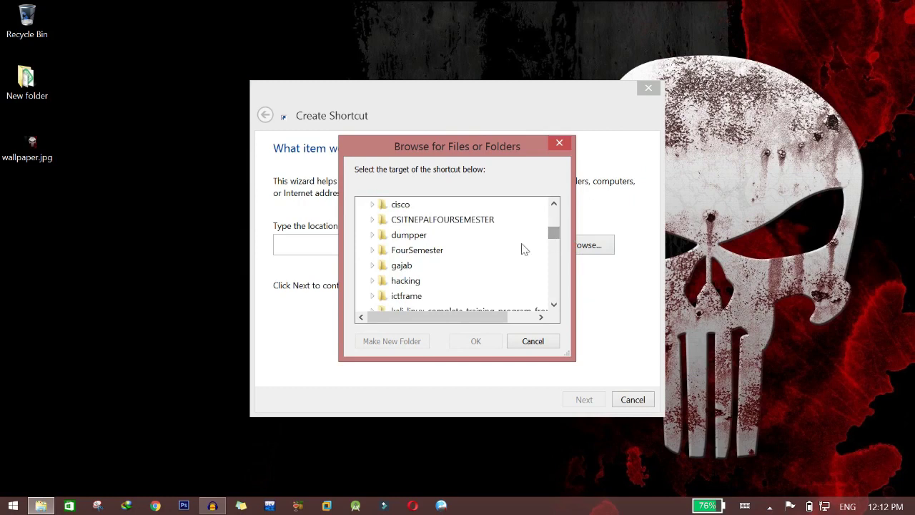
pyautogui.click(402, 280)
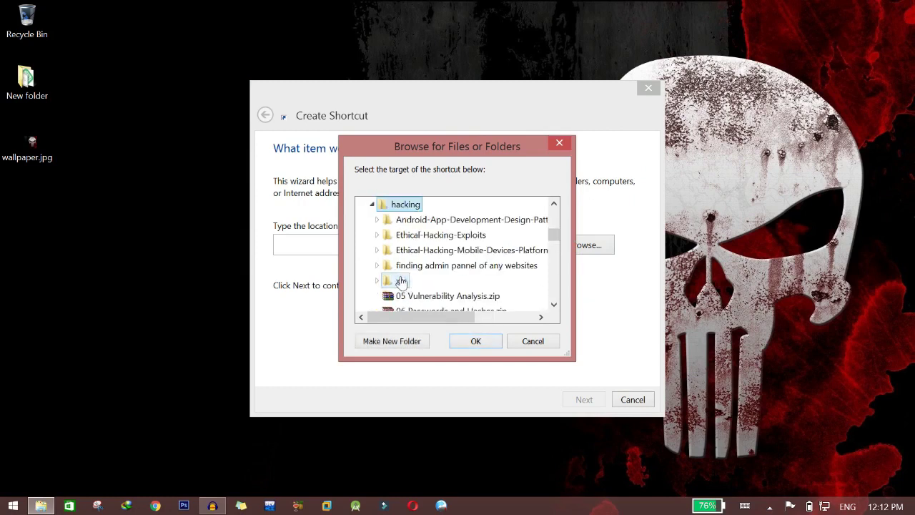
pyautogui.click(484, 344)
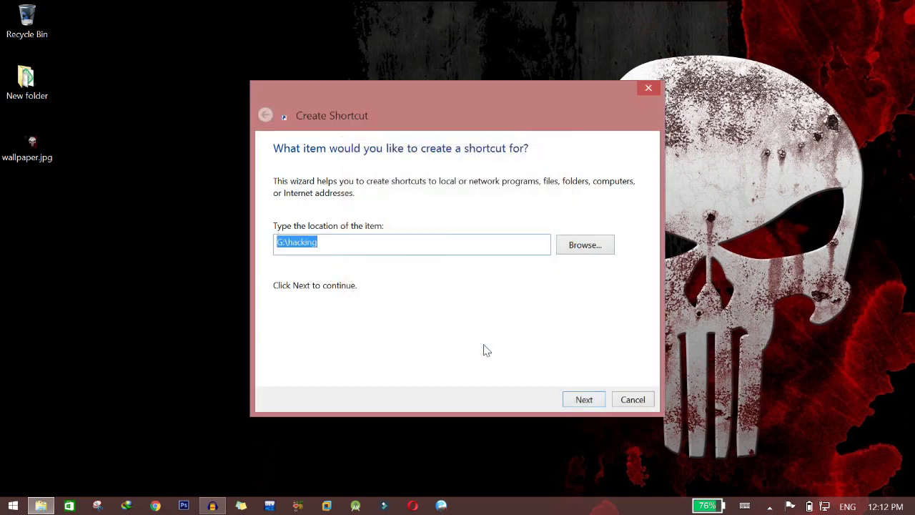
# Keep the shortcut name hacking and finish creating the shortcut
pyautogui.click(592, 401)
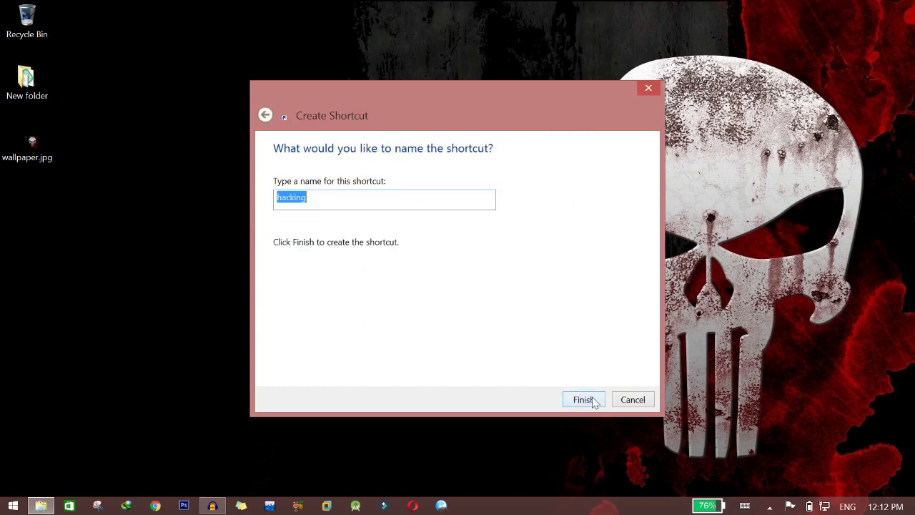
pyautogui.click(406, 204)
pyautogui.click(589, 400)
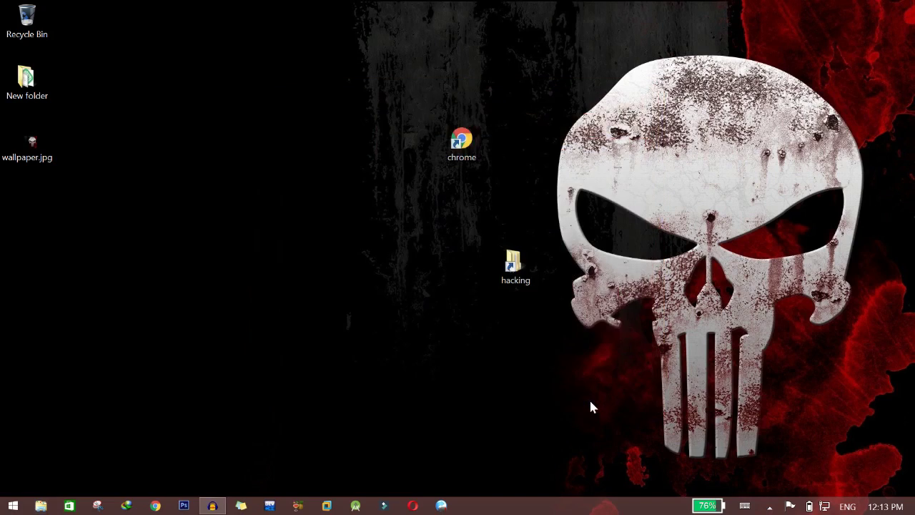
# Copy the hacking folder shortcut from the desktop
pyautogui.click(528, 270)
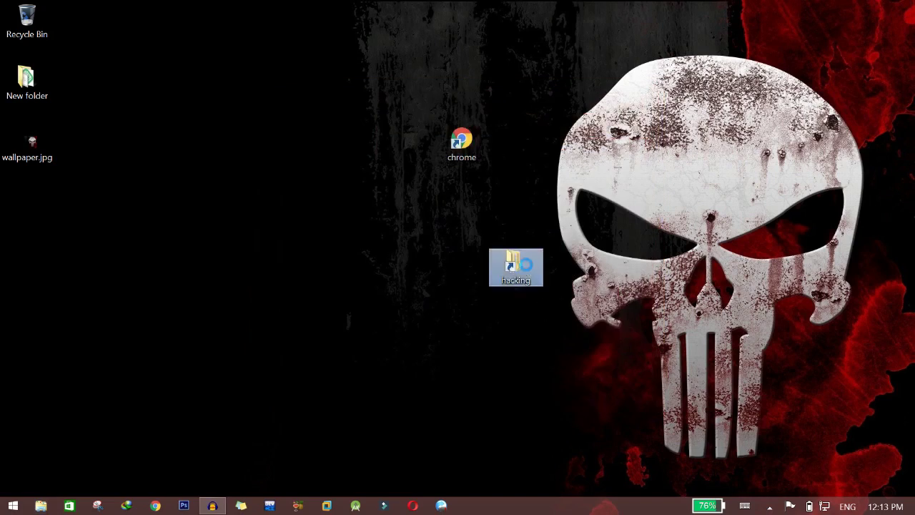
pyautogui.rightClick(526, 265)
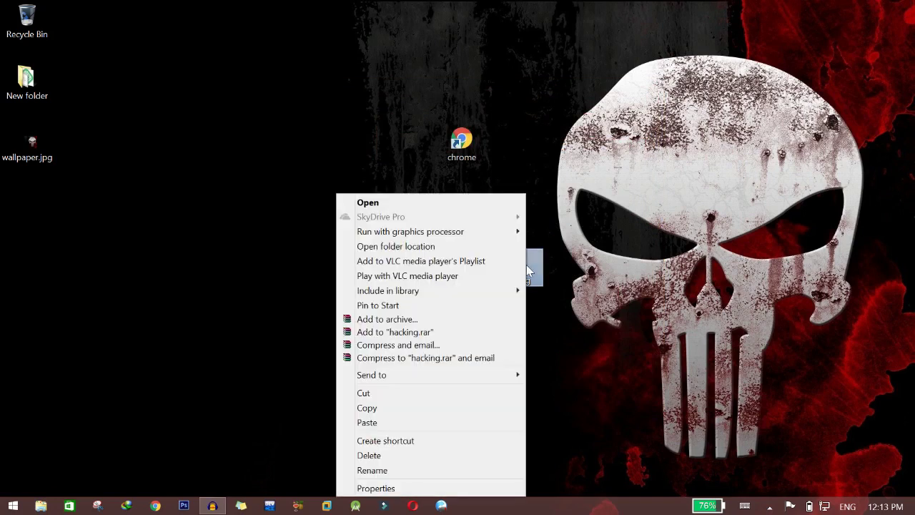
pyautogui.click(385, 410)
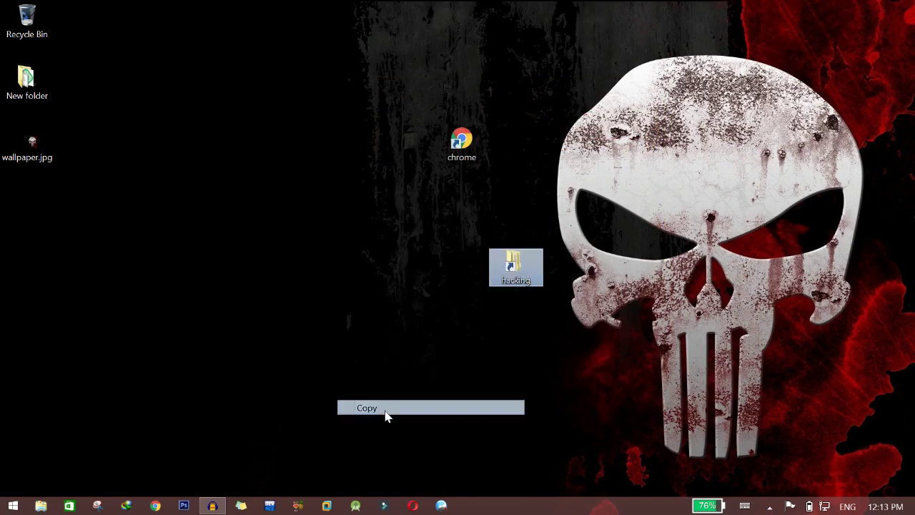
# Open a File Explorer window and go to the Windows folder on the Windows8_OS (C:) drive
pyautogui.press('super+e')
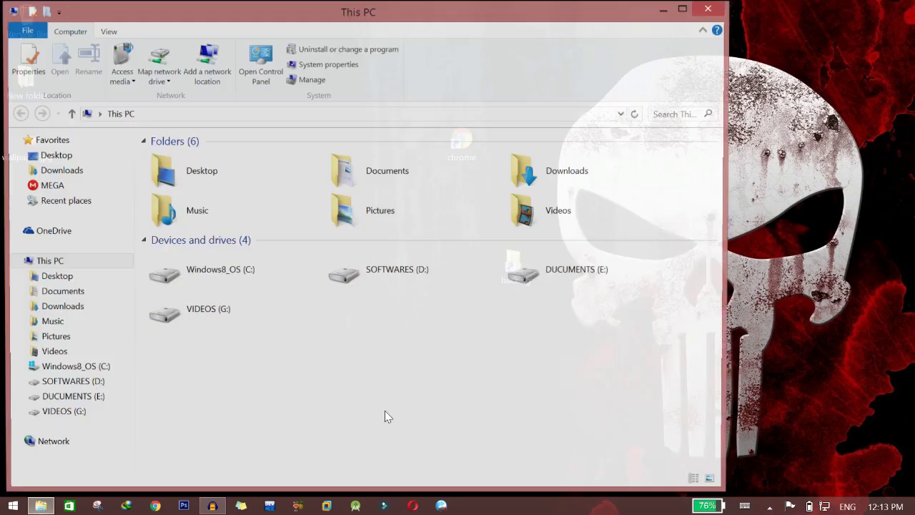
pyautogui.press('Return')
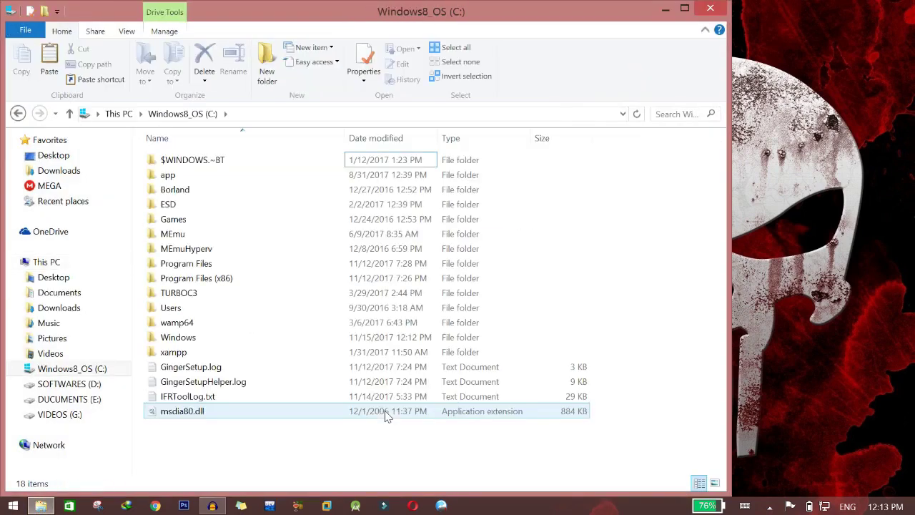
pyautogui.press('Down')
pyautogui.press('Down')
pyautogui.press('Down')
pyautogui.press('Down')
pyautogui.press('Down')
pyautogui.press('Down')
pyautogui.press('Down')
pyautogui.press('Down')
pyautogui.press('Down')
pyautogui.press('Down')
pyautogui.press('Down')
pyautogui.press('Down')
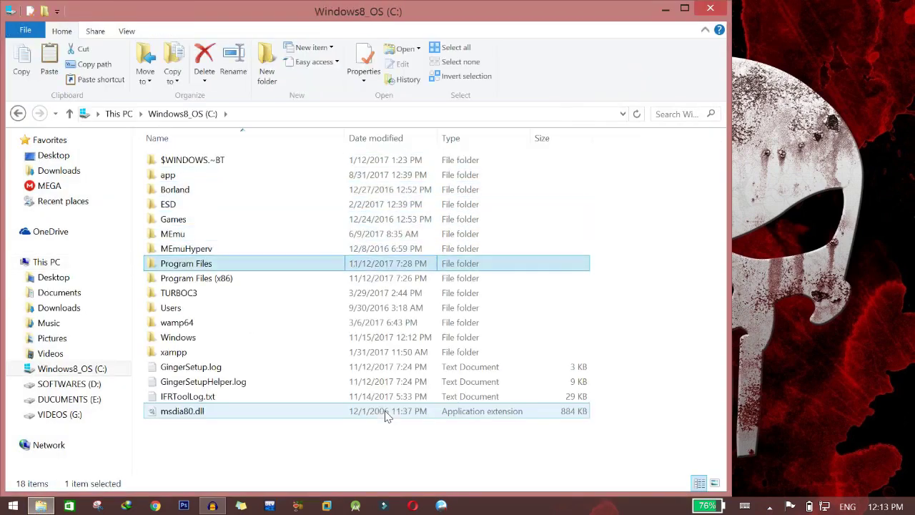
pyautogui.press('Return')
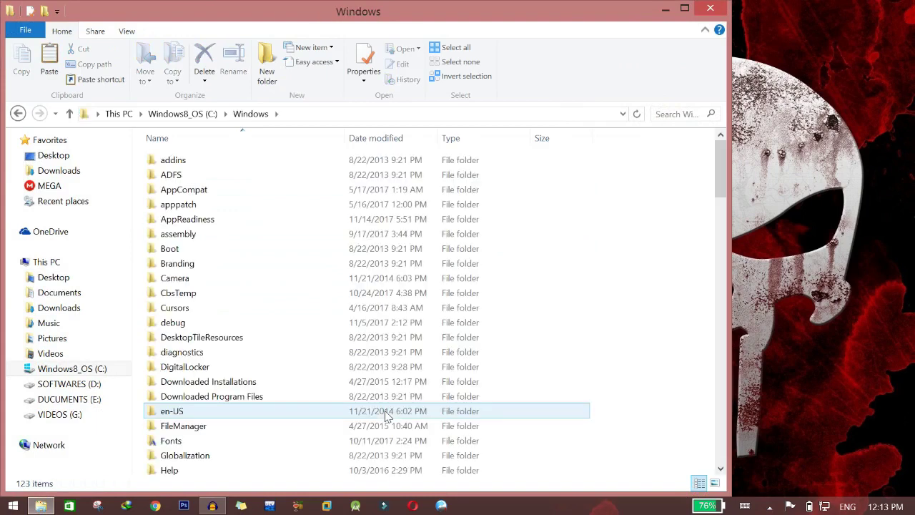
# Paste the hacking shortcut into the Windows folder with administrator permission, and close the File Explorer window
pyautogui.moveTo(720, 189); pyautogui.dragTo(720, 386)
pyautogui.rightClick(650, 355)
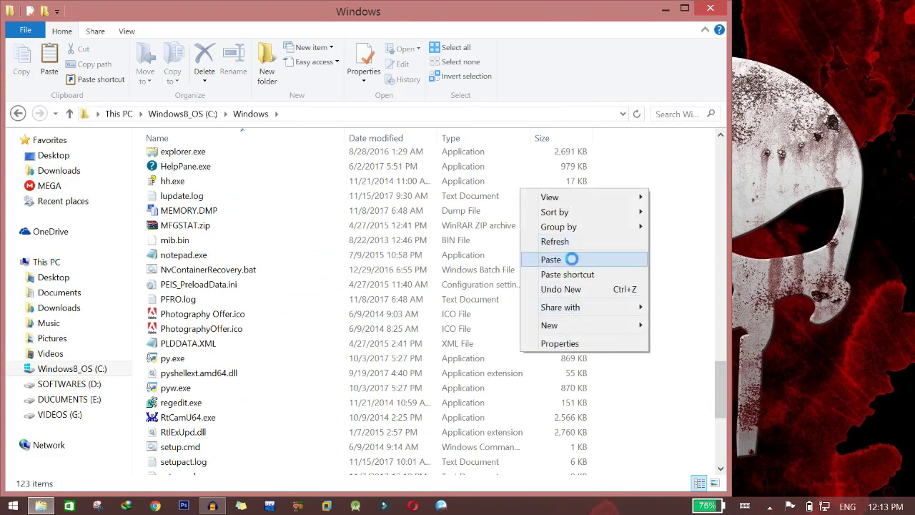
pyautogui.click(577, 260)
pyautogui.click(419, 212)
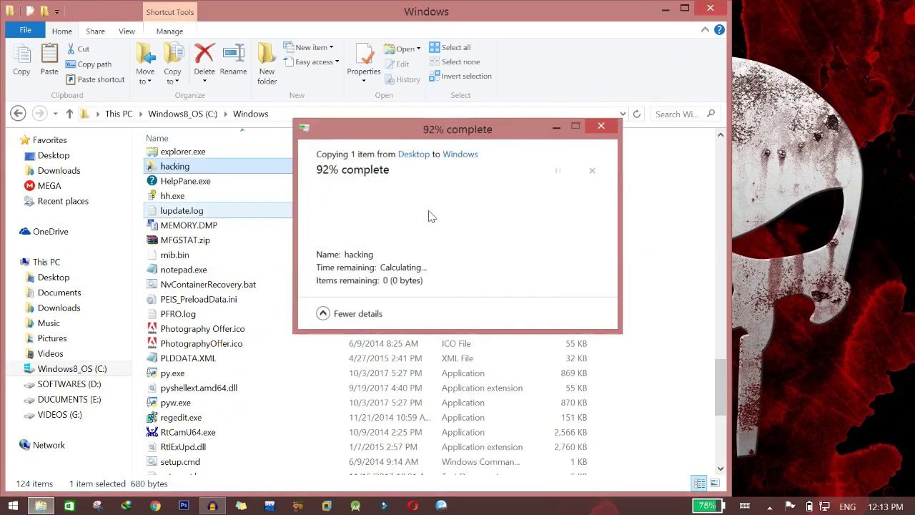
pyautogui.click(708, 11)
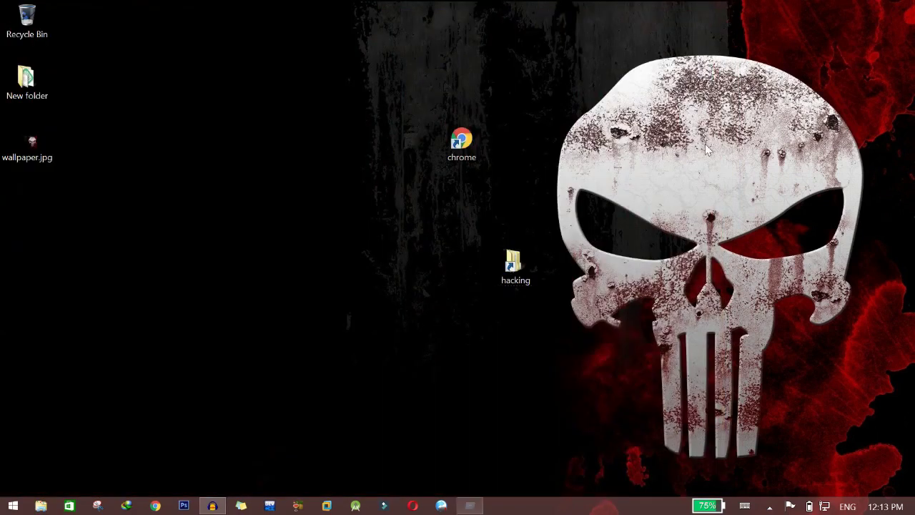
# Test the folder shortcut by opening it through the Run dialog with the command hacking
pyautogui.press('super+r')
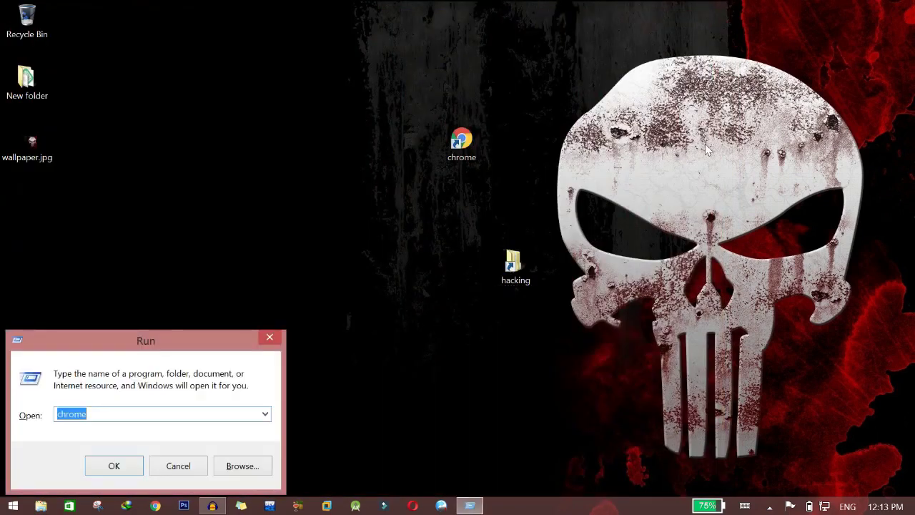
pyautogui.write('hacking')
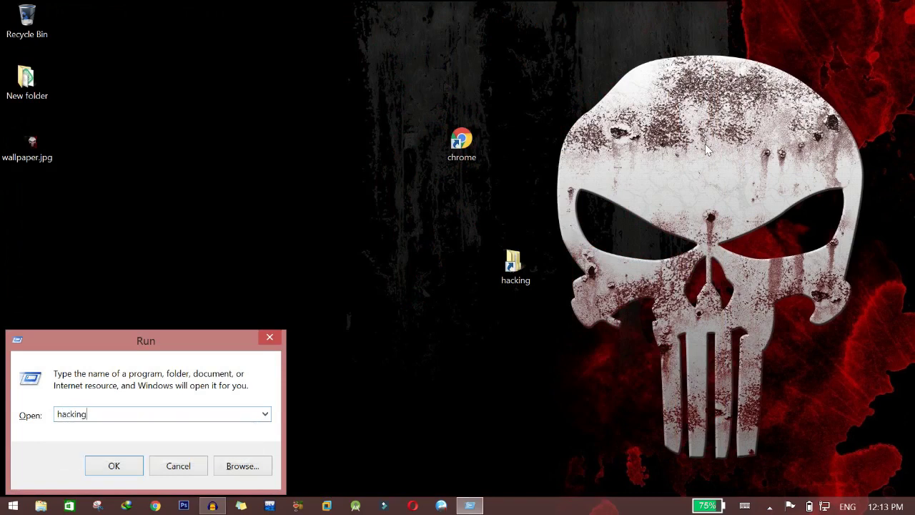
pyautogui.press('Return')
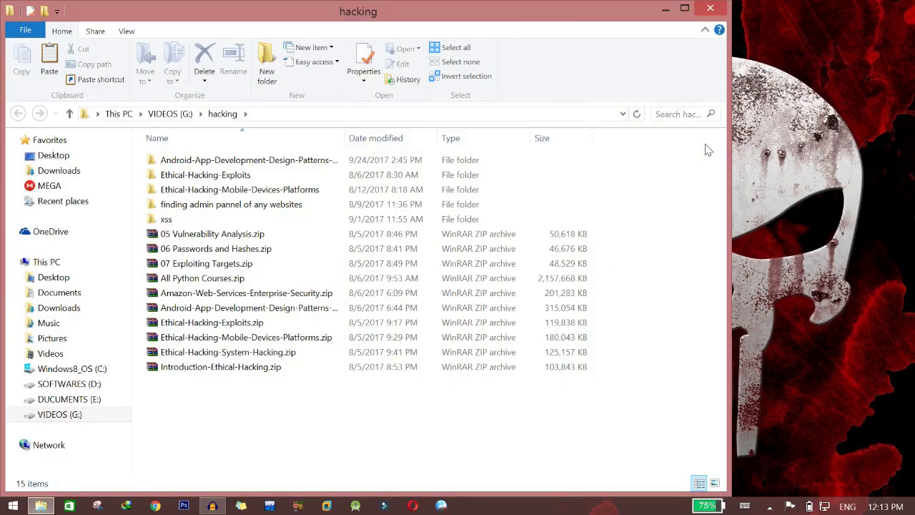